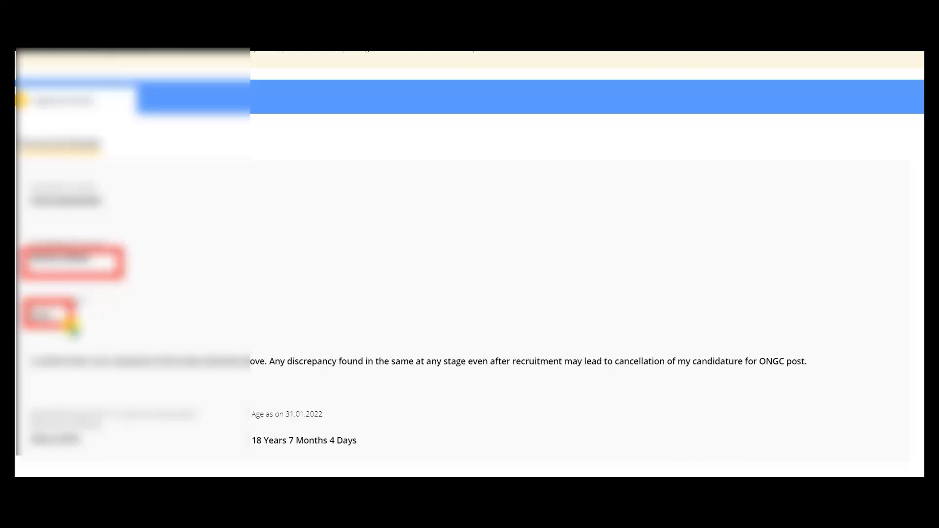
- Review the registration summary, covering the declaration, date of birth, age as on 31.01.2022, mobile number and email ID
drag(22, 346, 844, 394)
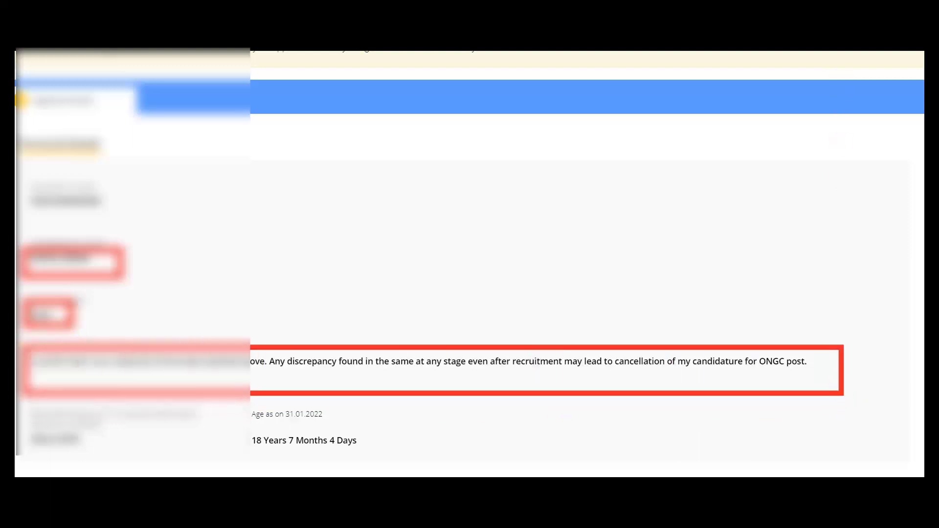
scroll(121, 377, down, 2)
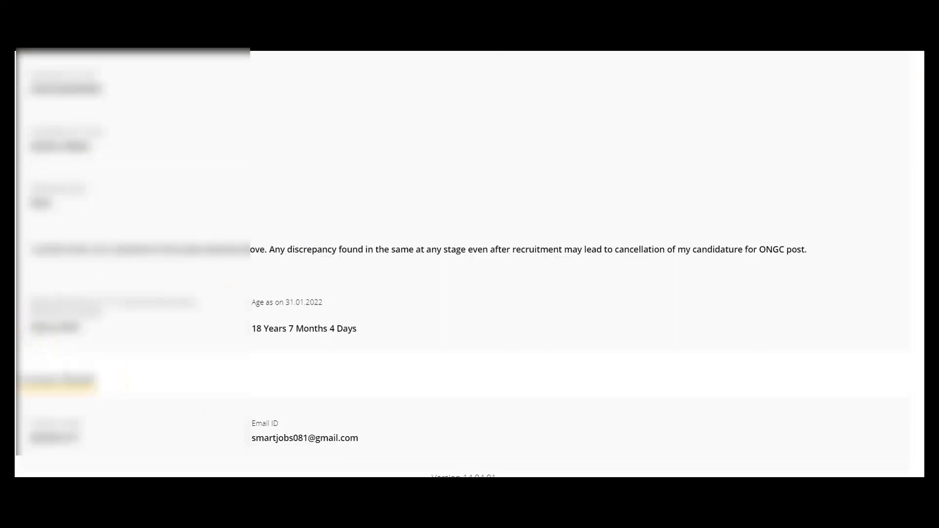
drag(21, 308, 109, 342)
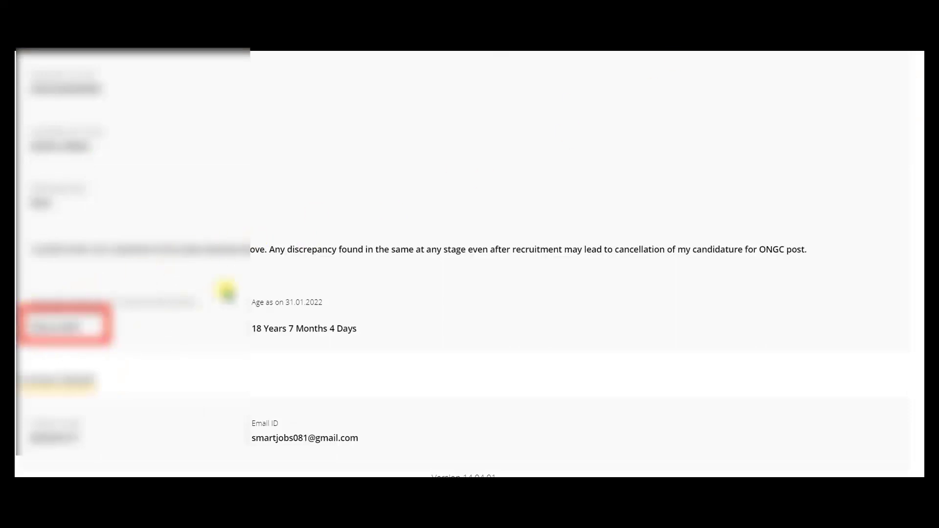
drag(226, 292, 358, 355)
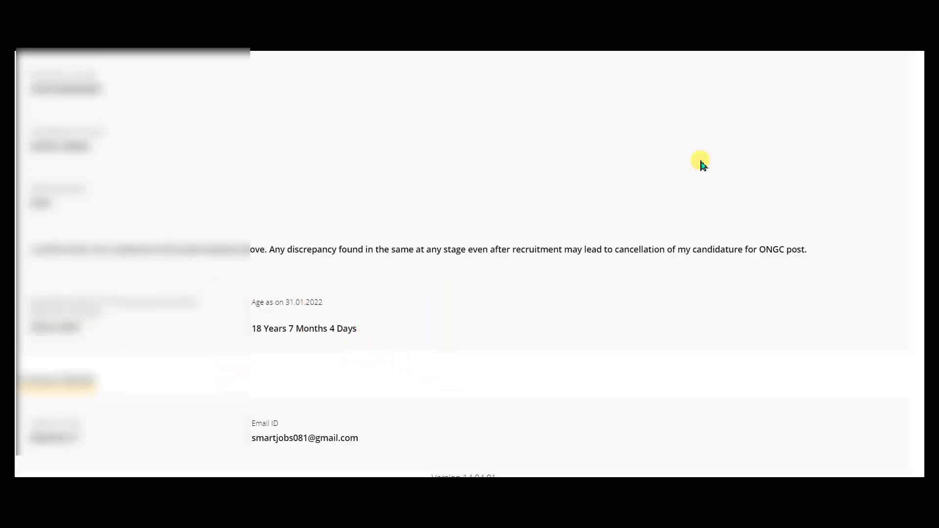
drag(22, 422, 101, 456)
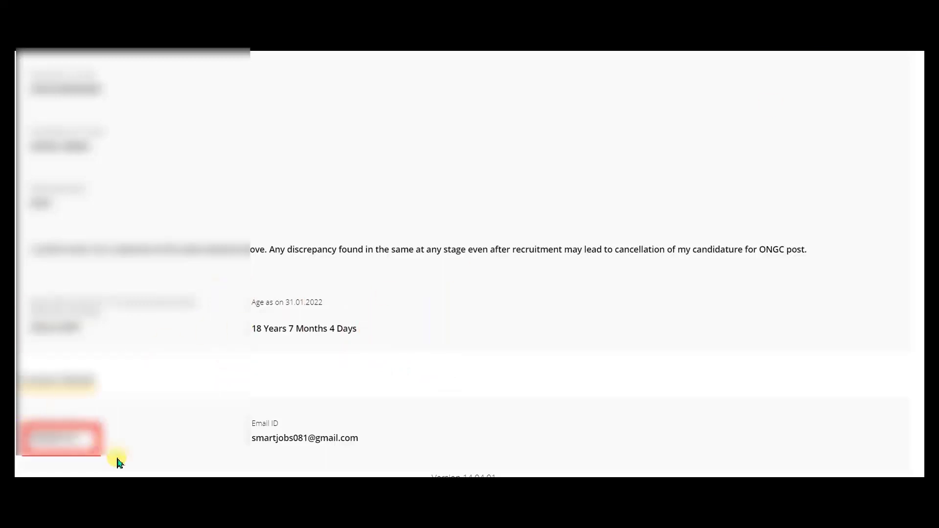
mouse_move(227, 426)
mouse_down()
mouse_move(330, 457)
mouse_move(425, 466)
mouse_up()
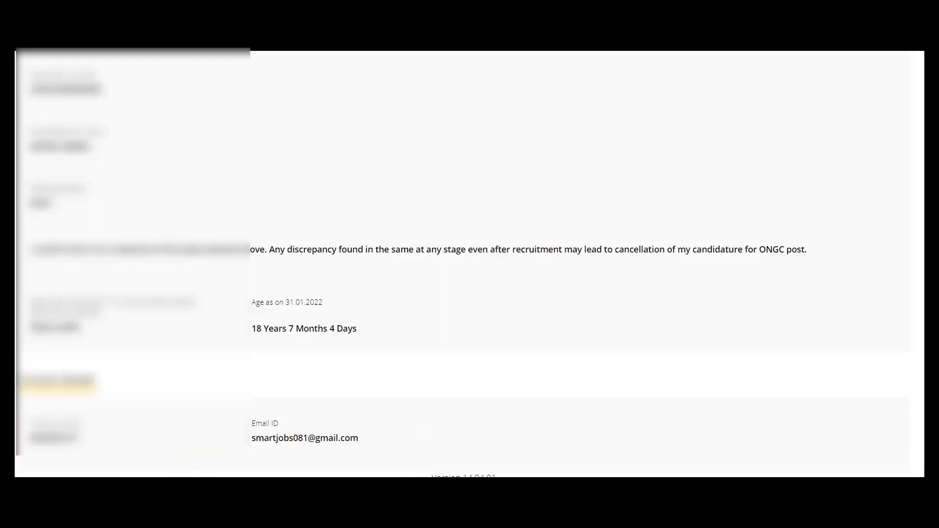
drag(359, 123, 526, 183)
mouse_move(303, 421)
mouse_down()
mouse_move(279, 421)
mouse_move(376, 464)
mouse_move(303, 421)
mouse_up()
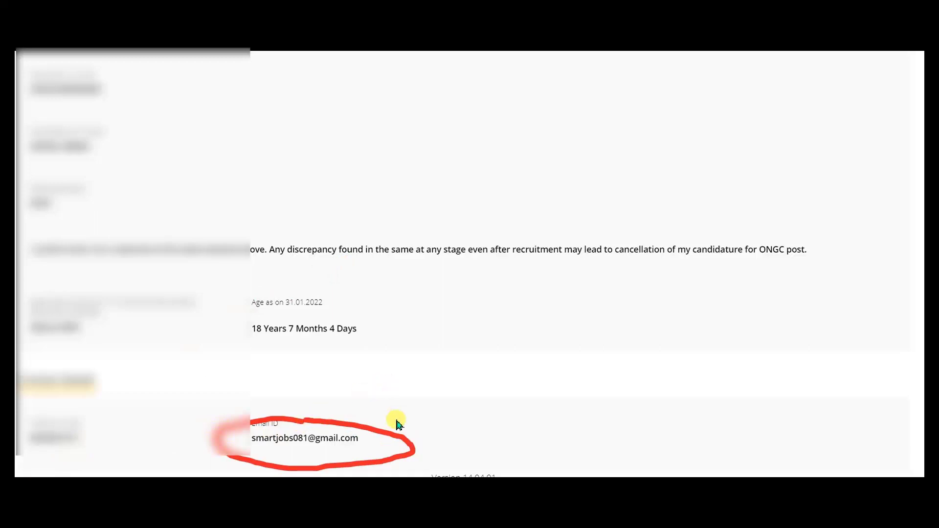
drag(383, 412, 457, 374)
drag(384, 431, 484, 387)
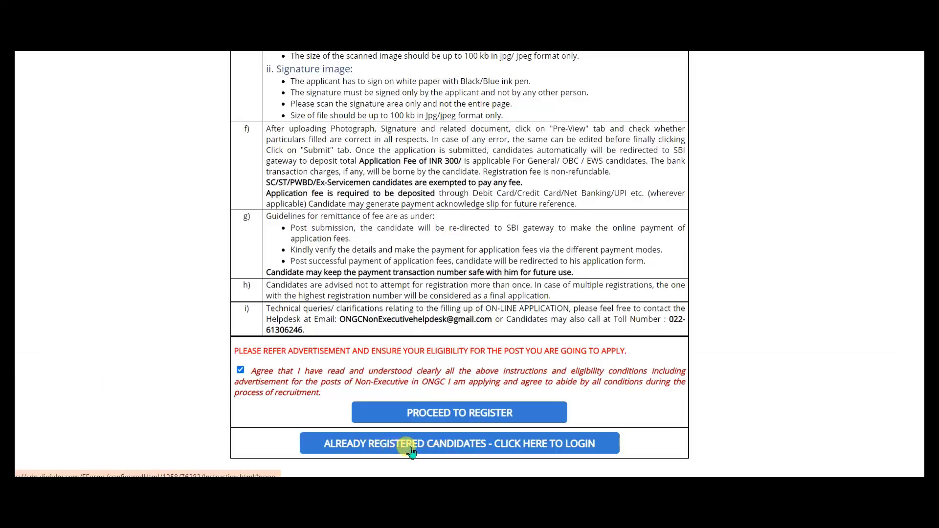
- Open the login for already registered candidates and dismiss the form-filling instructions shown after signing in
click(522, 448)
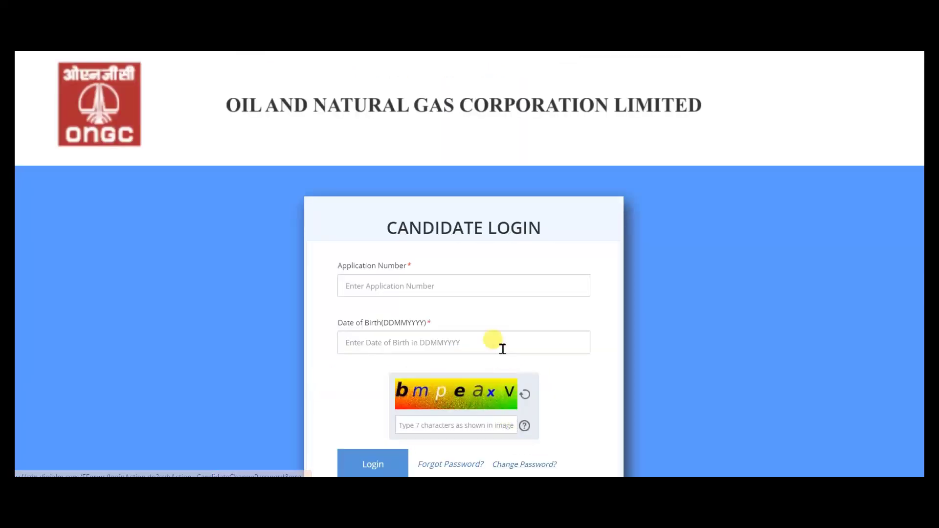
scroll(499, 342, down, 1)
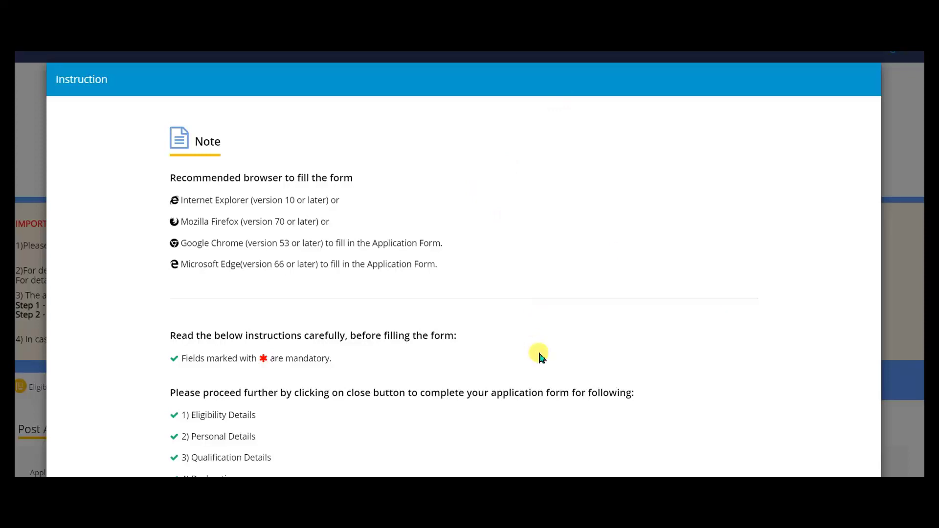
scroll(516, 337, down, 3)
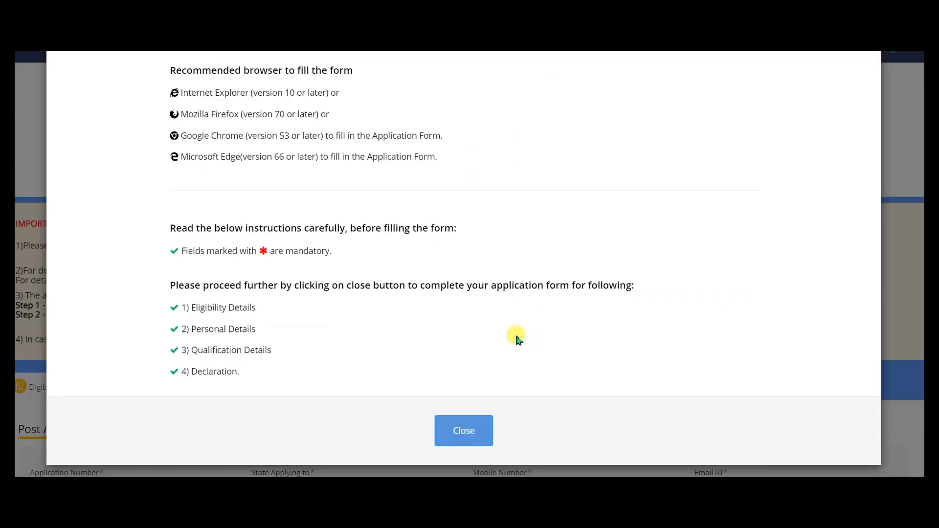
click(478, 419)
- Look through the whole application form, from the eligibility details to the declaration and back to the yes/no eligibility questions
scroll(411, 391, down, 1)
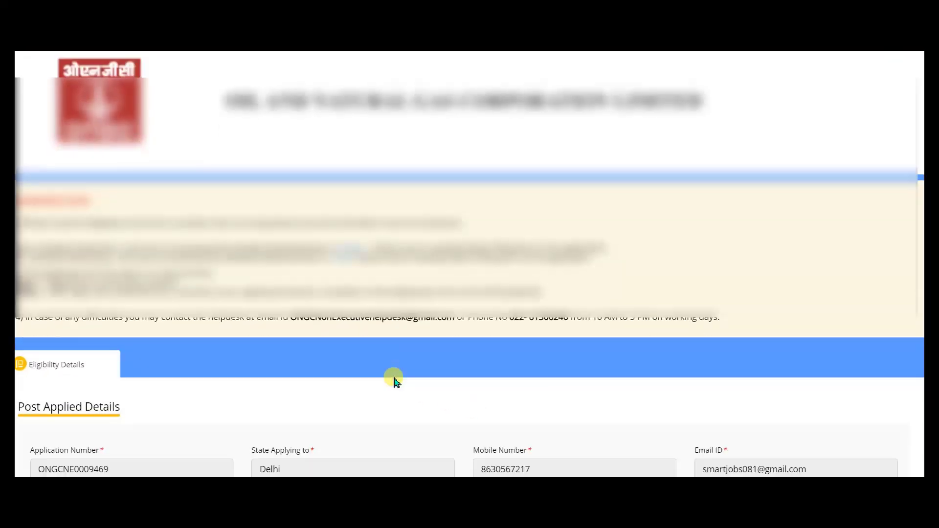
scroll(394, 377, down, 20)
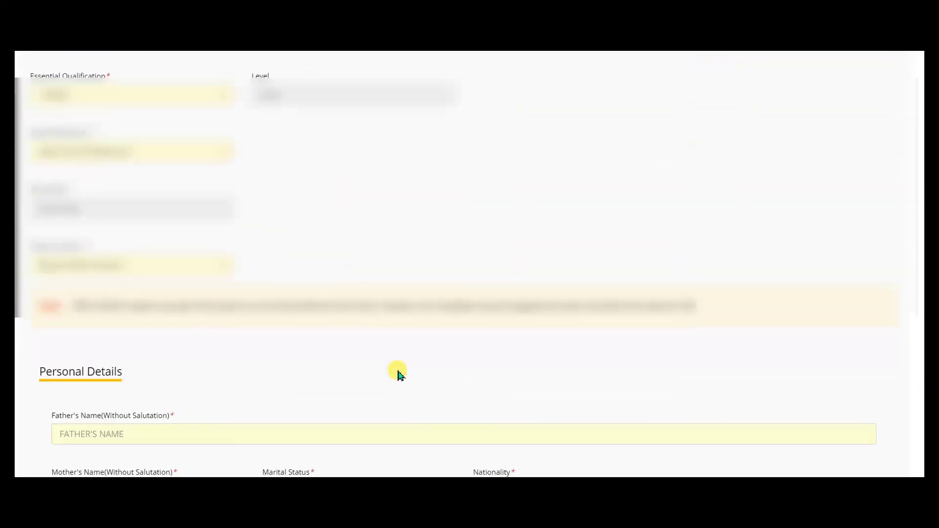
scroll(398, 375, down, 20)
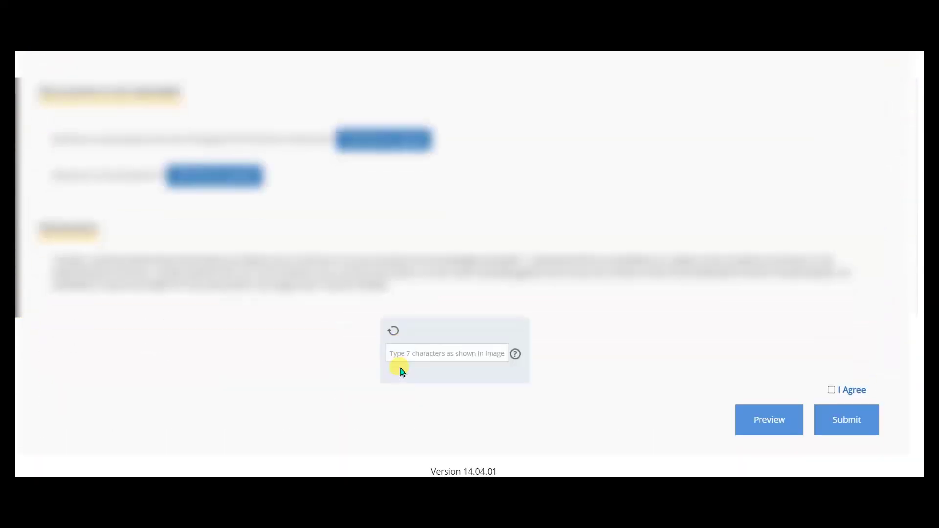
scroll(400, 362, up, 20)
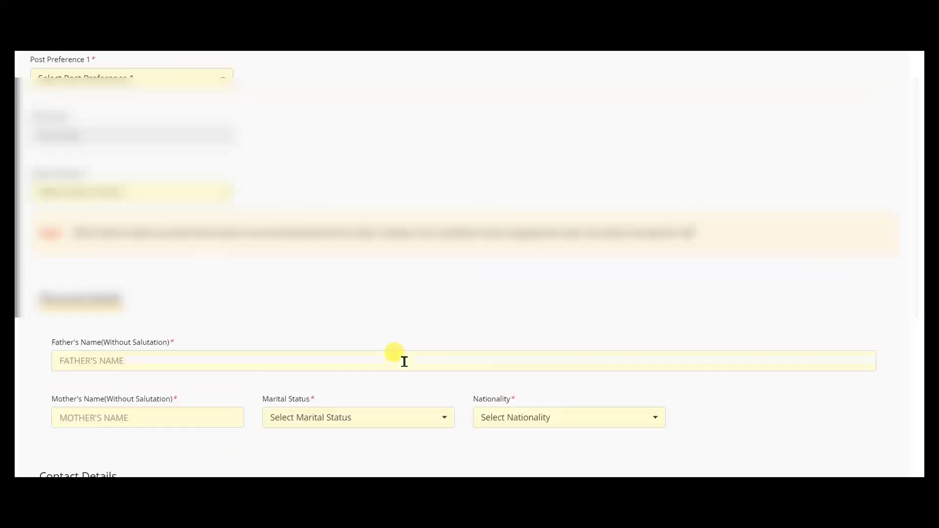
scroll(404, 361, up, 15)
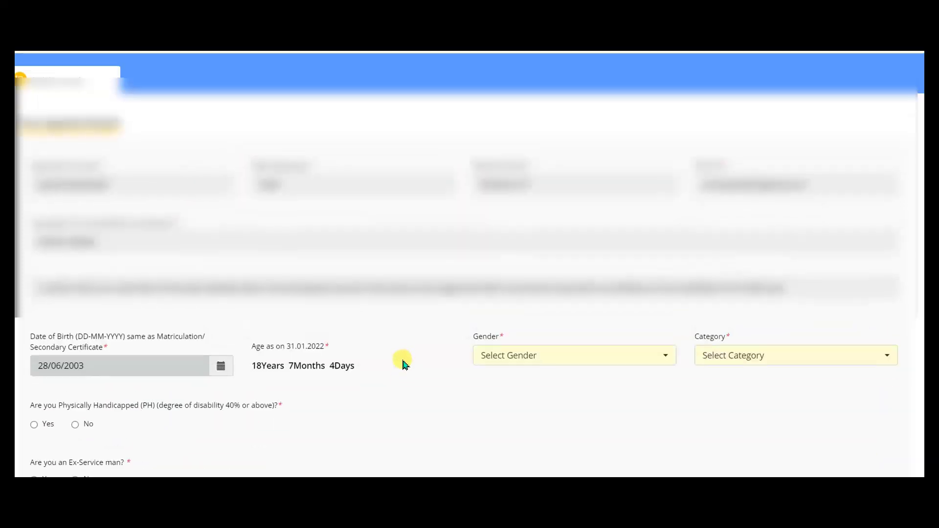
scroll(339, 214, down, 3)
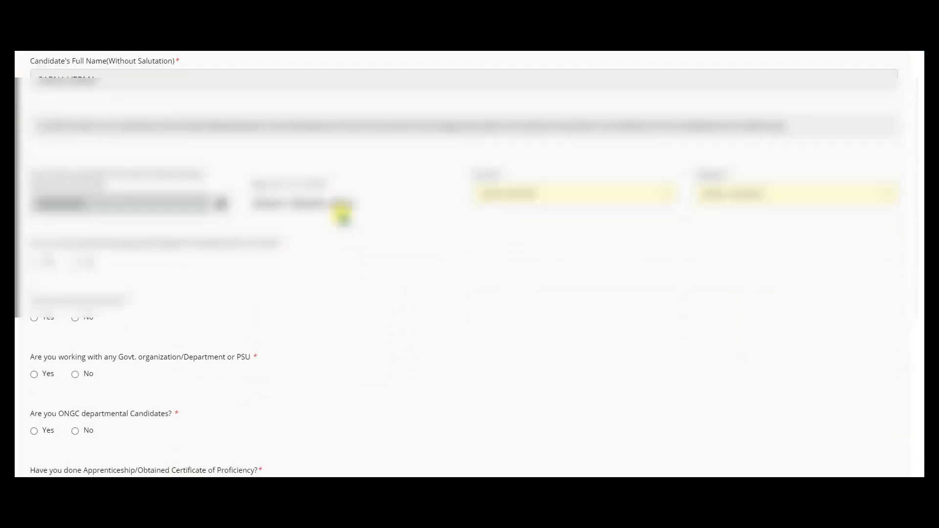
scroll(342, 215, down, 1)
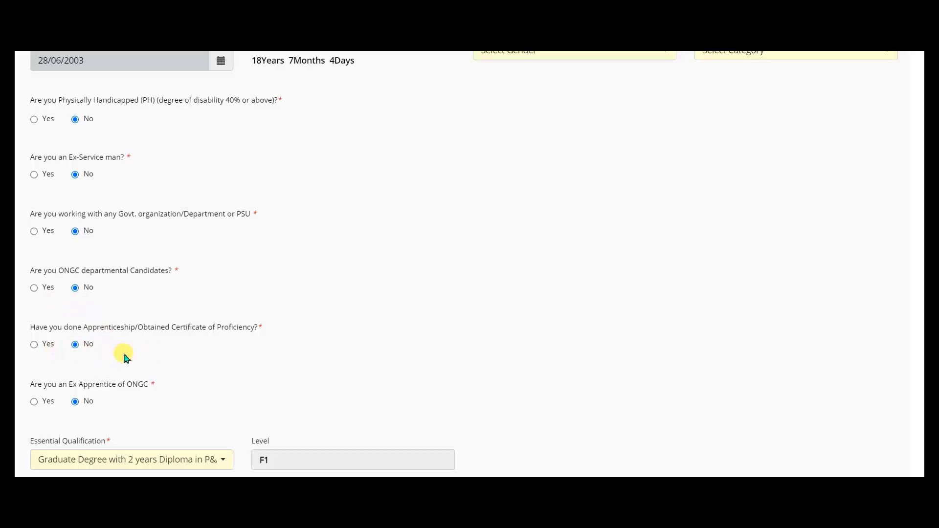
- Check the essential qualification options without changing the selection, and choose Junior Dealing Assistant(P&A) as Post Preference 1
scroll(123, 353, down, 1)
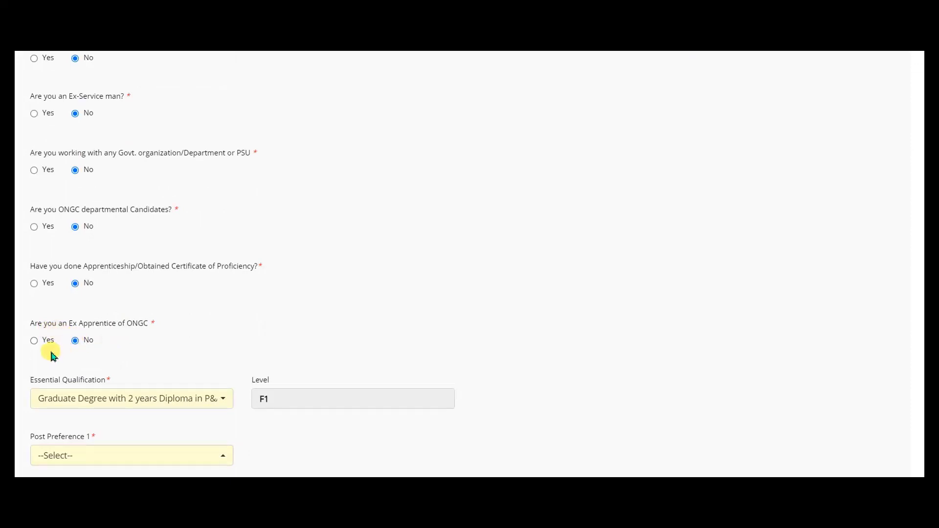
scroll(152, 325, down, 1)
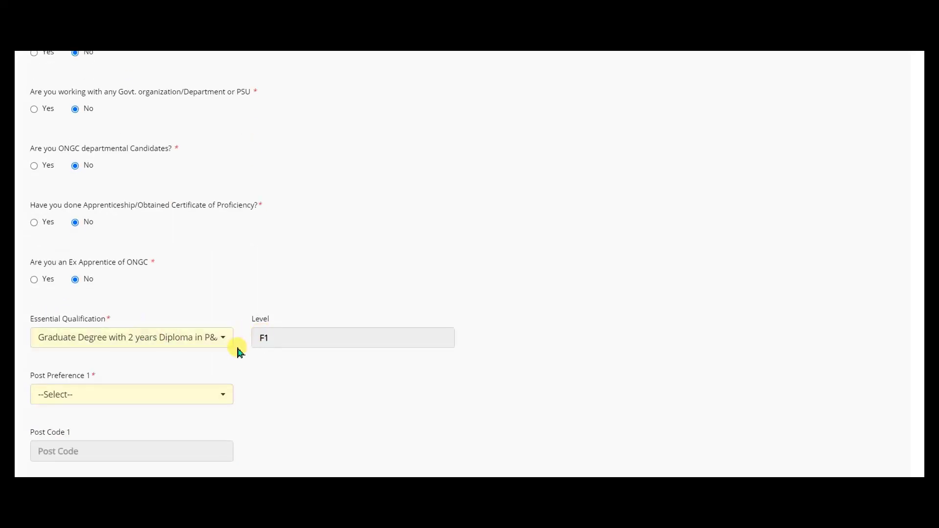
click(228, 346)
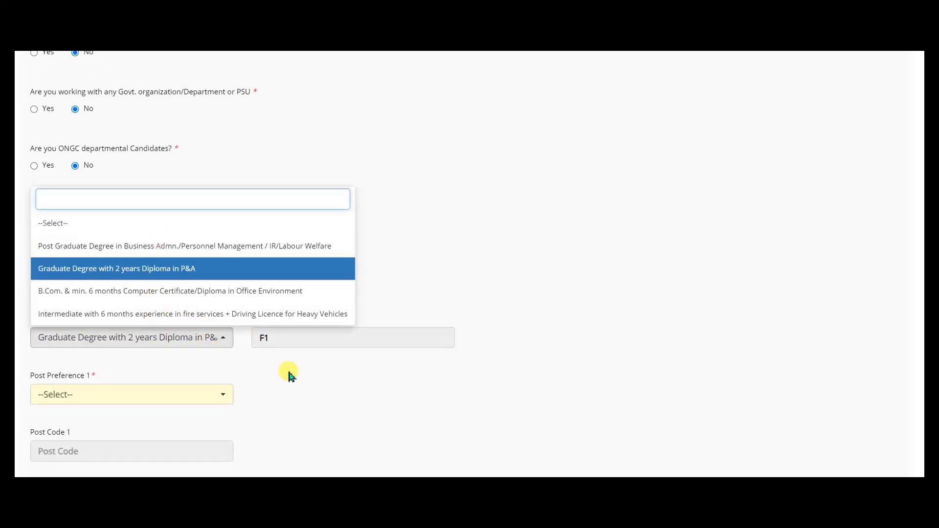
click(190, 366)
scroll(190, 366, down, 1)
click(220, 334)
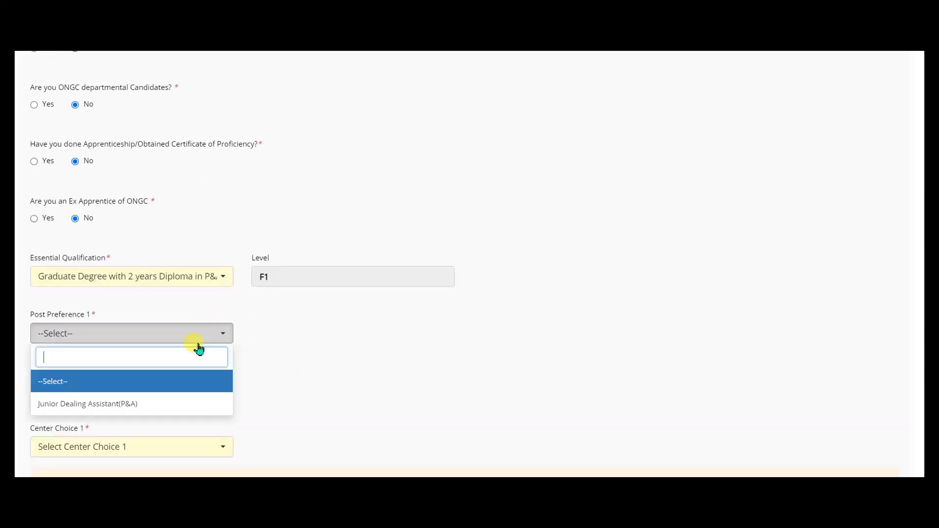
click(125, 409)
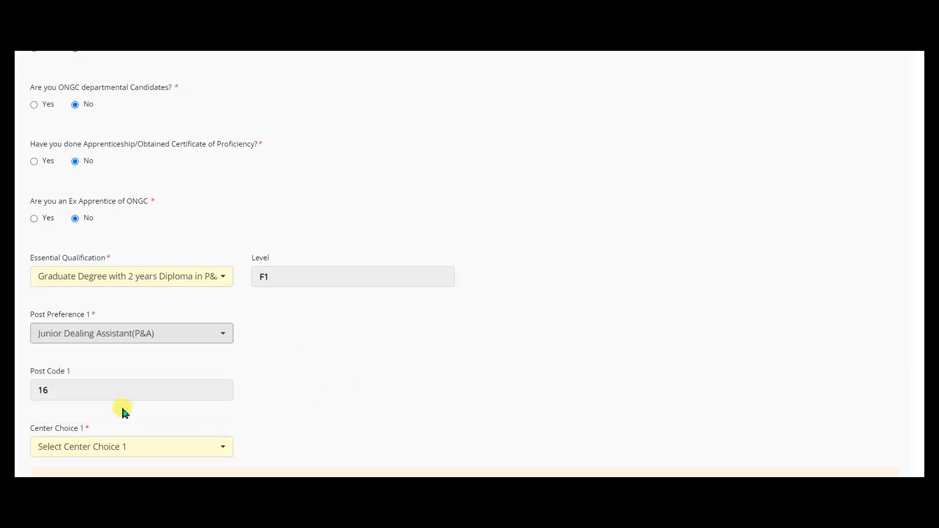
- Choose Delhi/NCR as Center Choice 1 for the test
scroll(212, 382, down, 2)
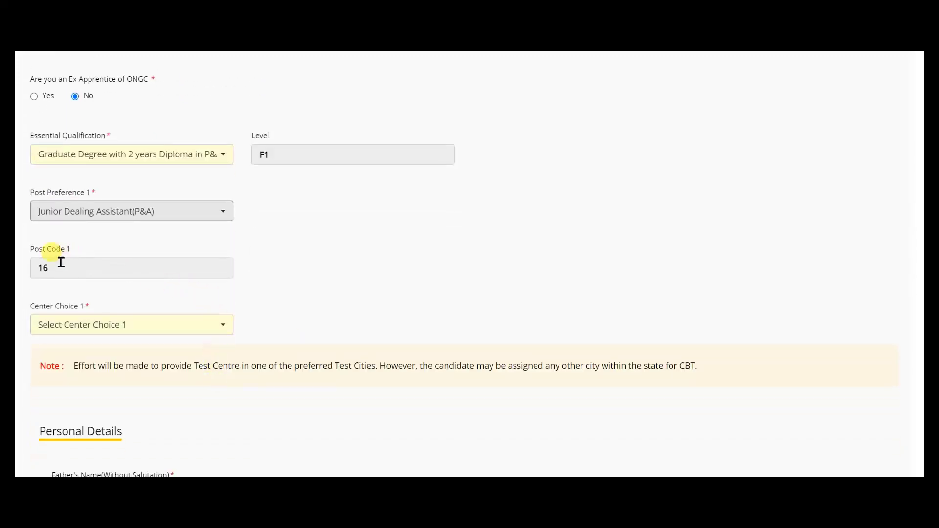
click(223, 328)
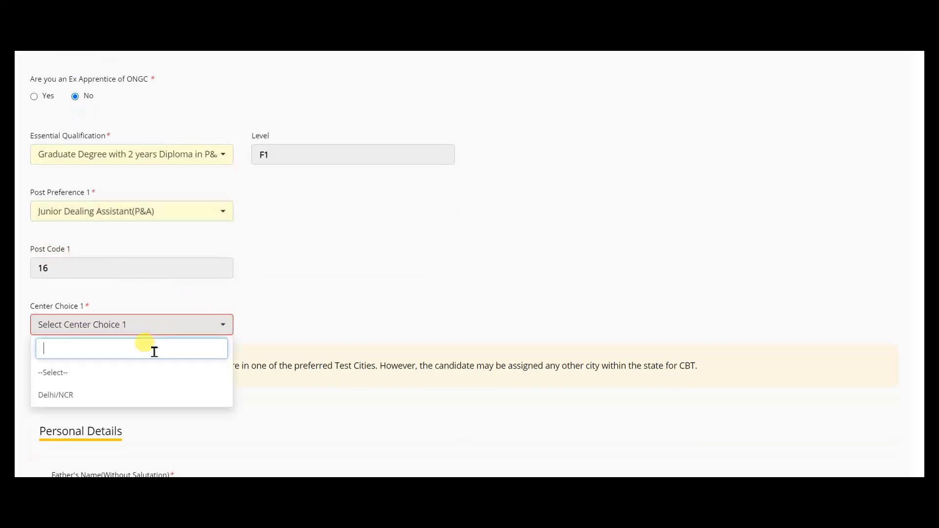
click(68, 404)
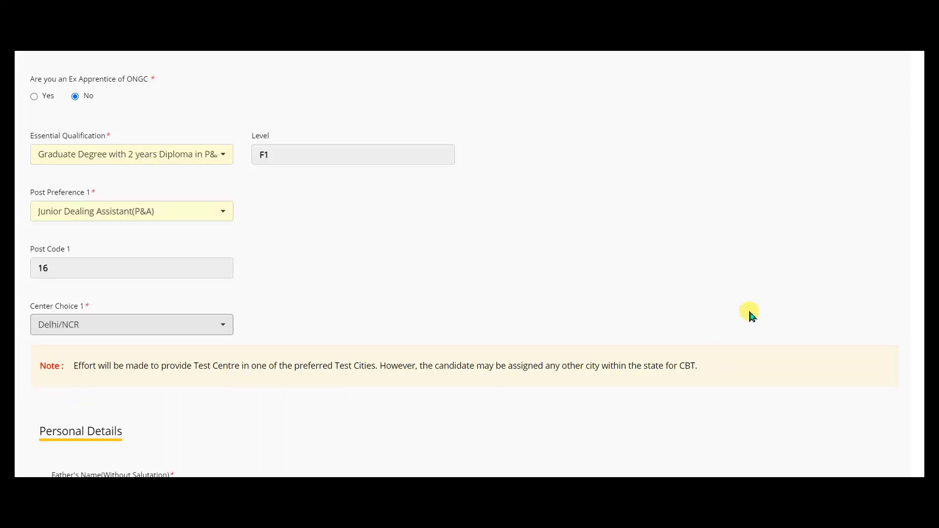
- In the personal details, set the marital status to Unmarried and the nationality to a citizen of India
scroll(511, 318, down, 5)
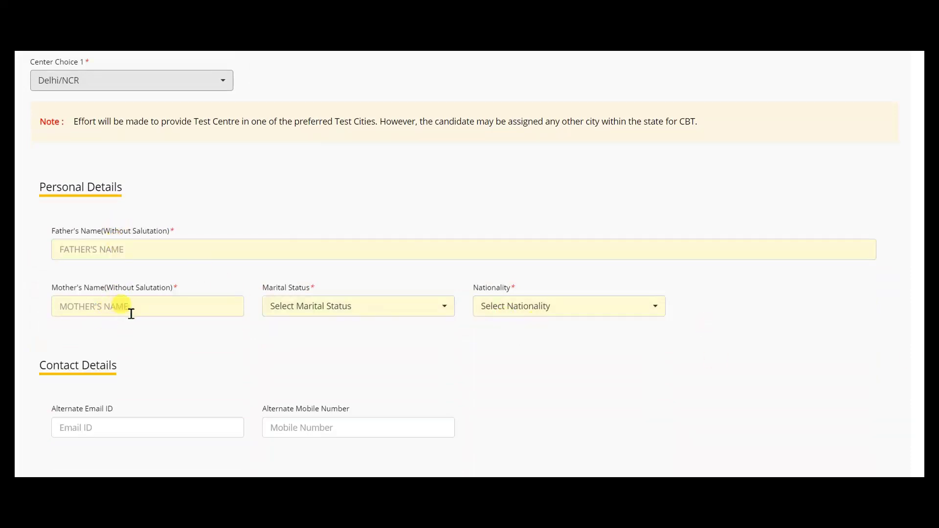
click(446, 308)
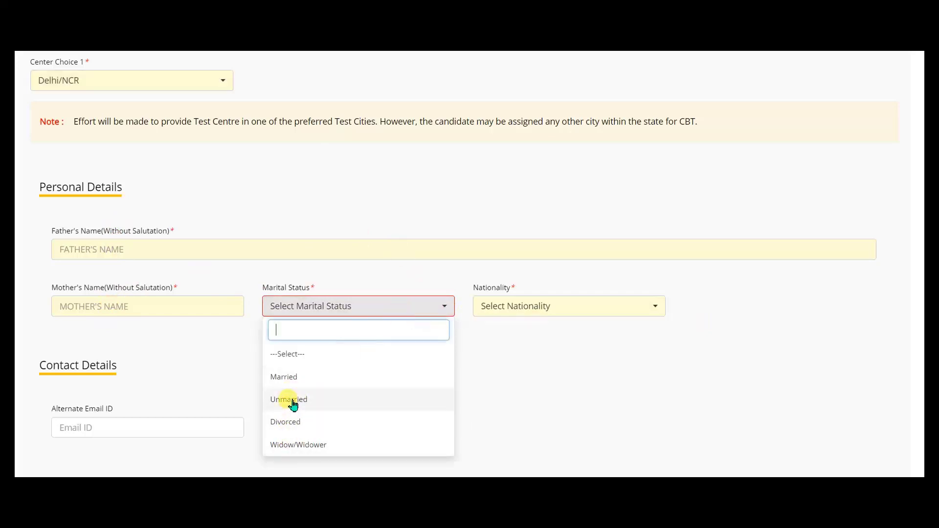
click(315, 400)
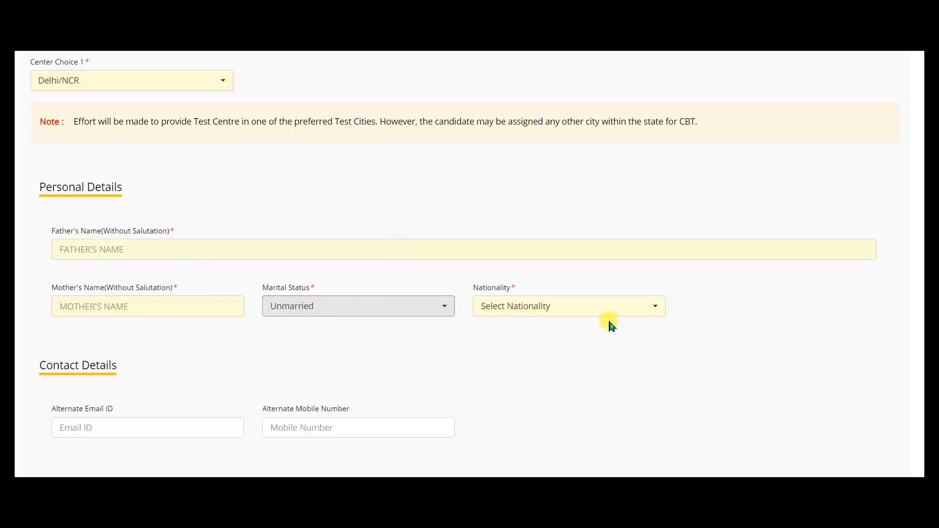
click(658, 306)
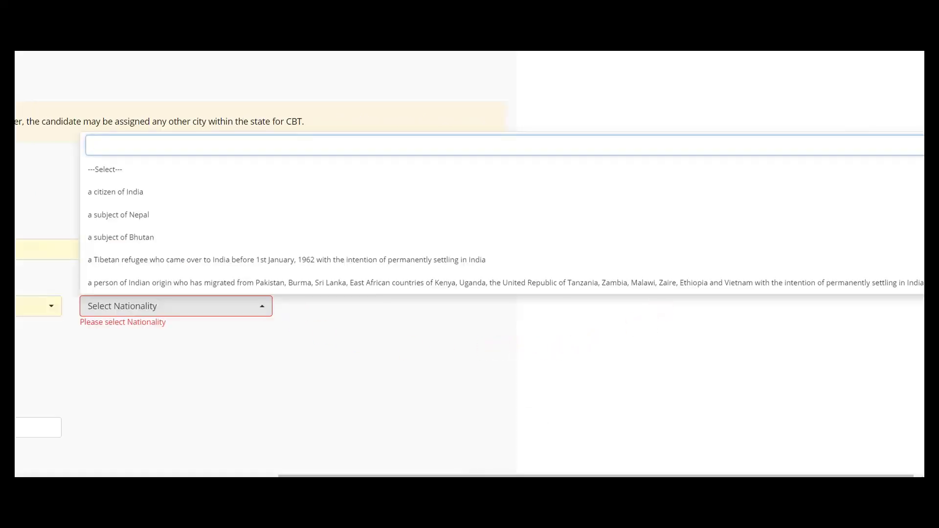
click(123, 193)
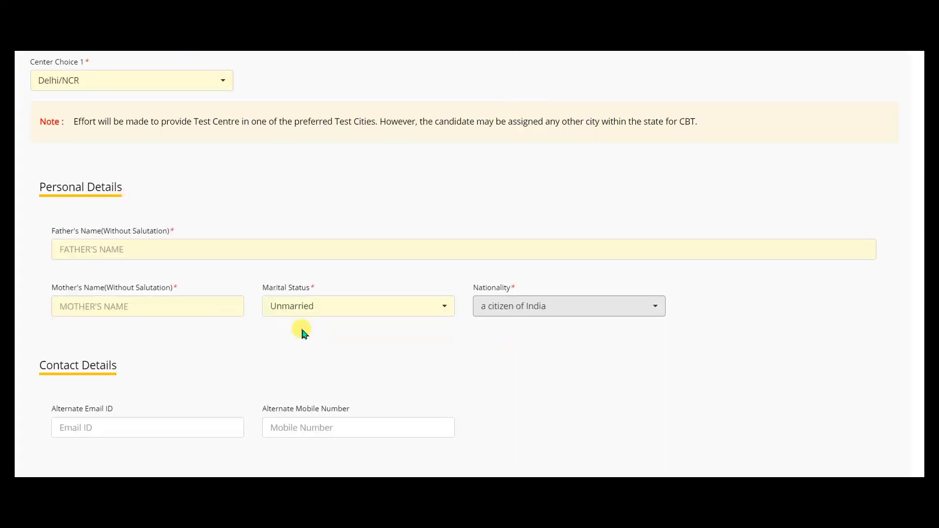
- Examine the alternate contact fields and the present and permanent address sections of the form
scroll(302, 332, down, 4)
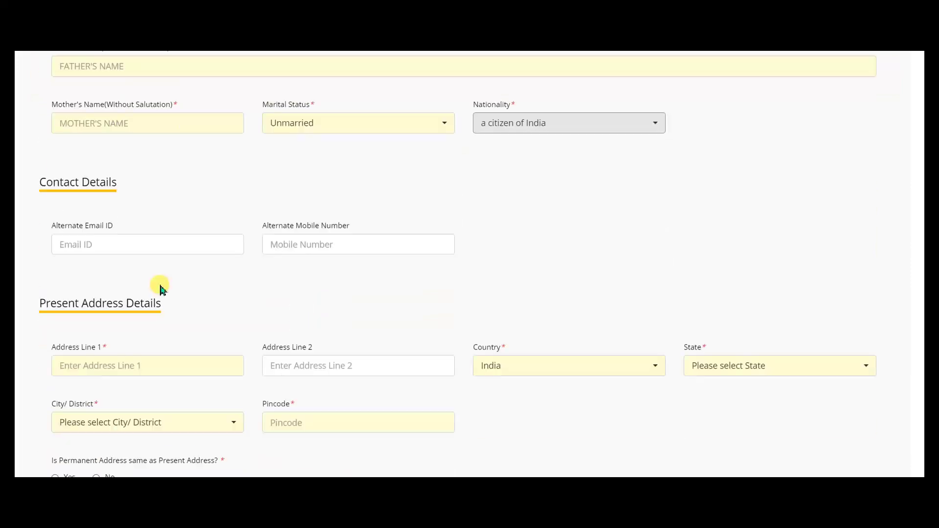
click(126, 255)
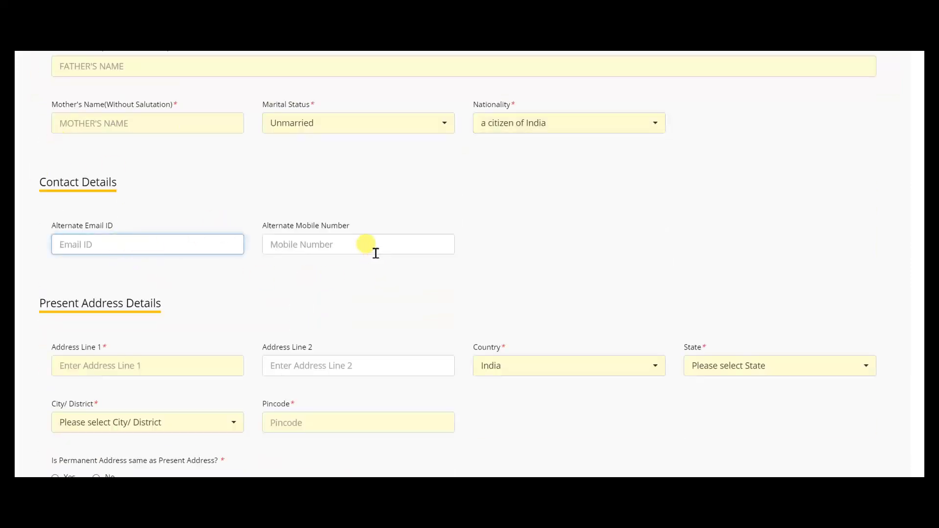
scroll(375, 252, down, 3)
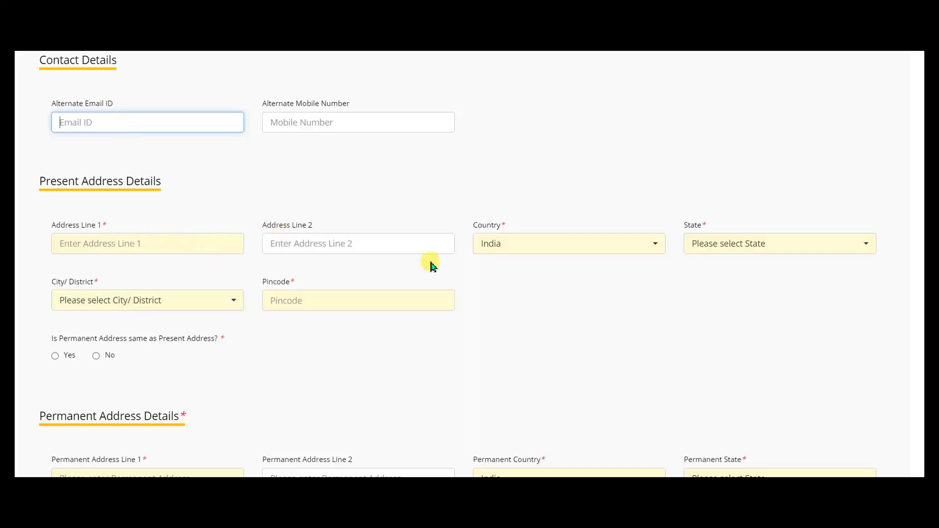
scroll(778, 303, down, 1)
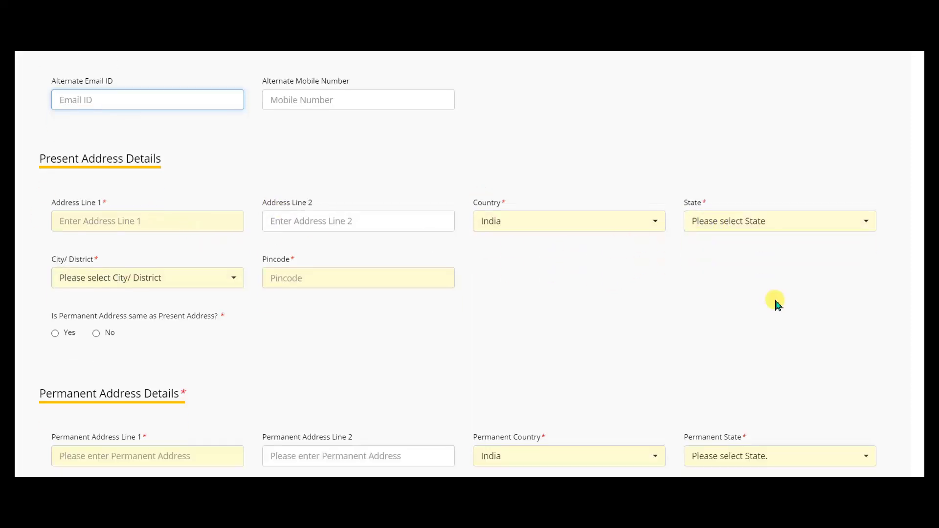
- Declare in the present address details that the permanent address is the same as the present address
scroll(778, 303, down, 2)
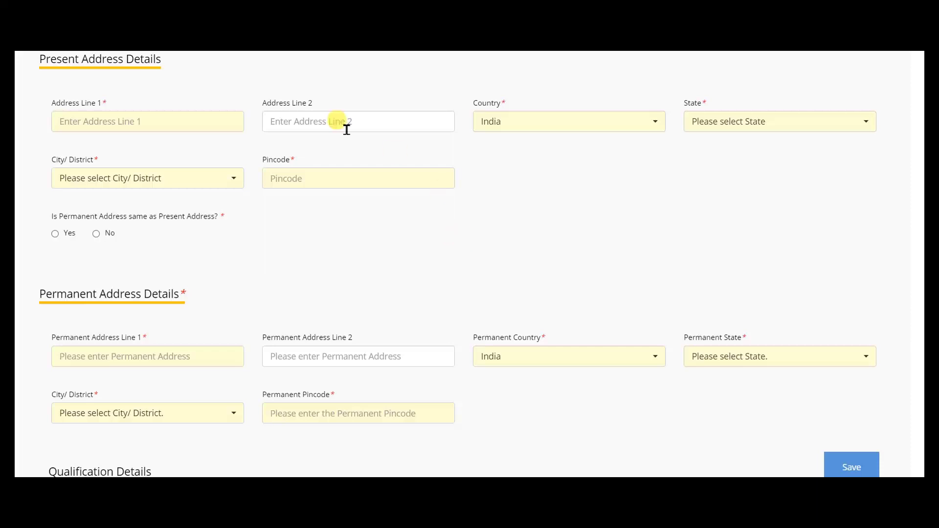
click(312, 186)
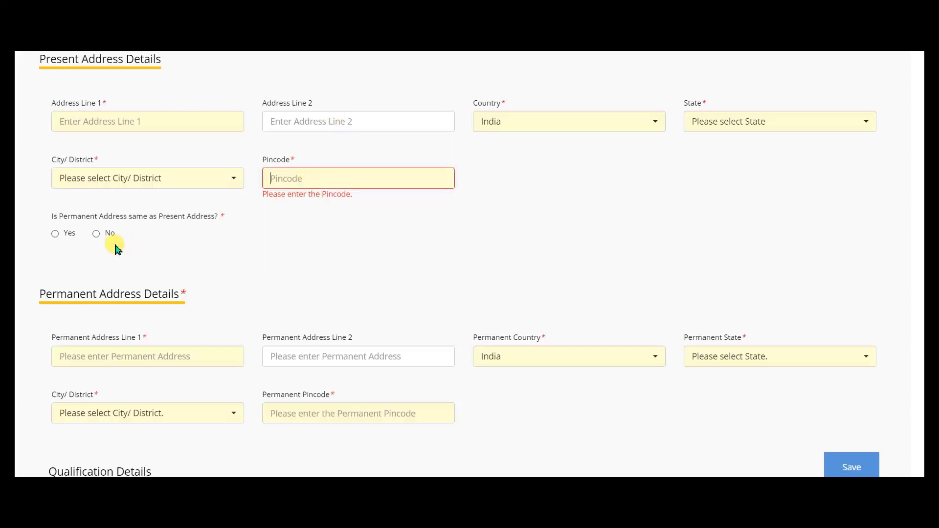
click(70, 237)
- Expand the Matriculation/10th, Intermediate/12th, Essential and both Additional Qualification sections in turn to examine the fields each requires
scroll(168, 228, down, 4)
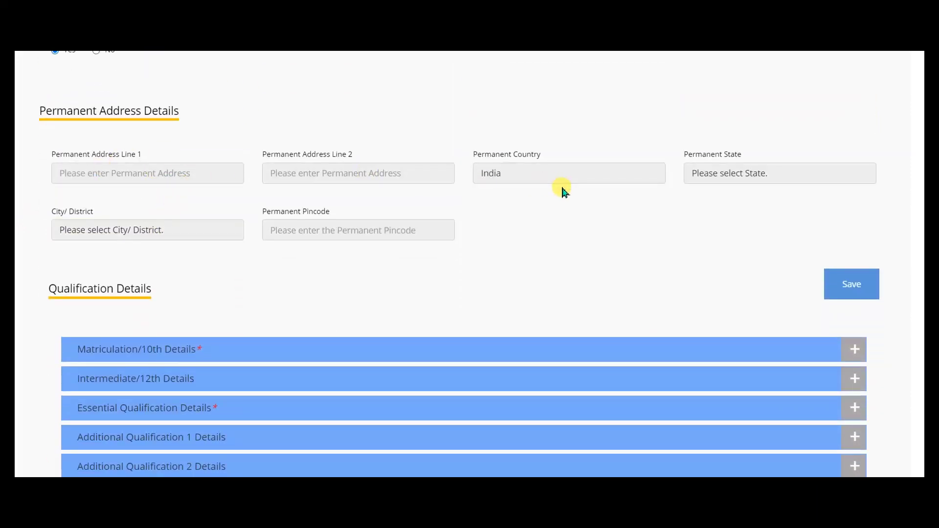
scroll(561, 190, down, 3)
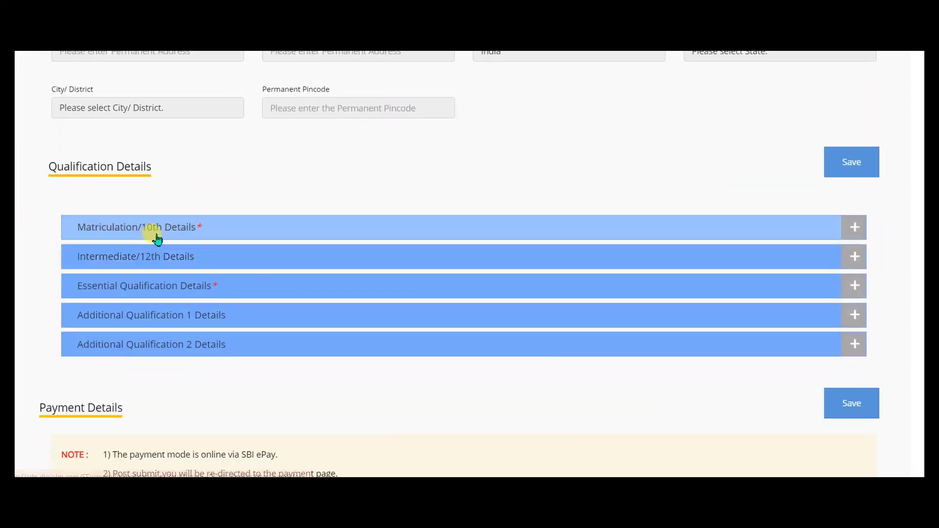
click(157, 236)
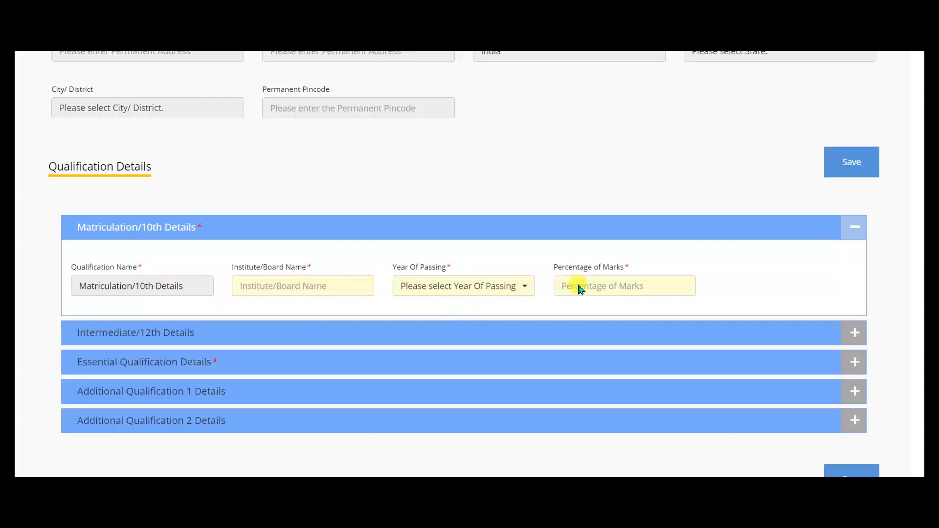
scroll(579, 288, down, 1)
click(193, 272)
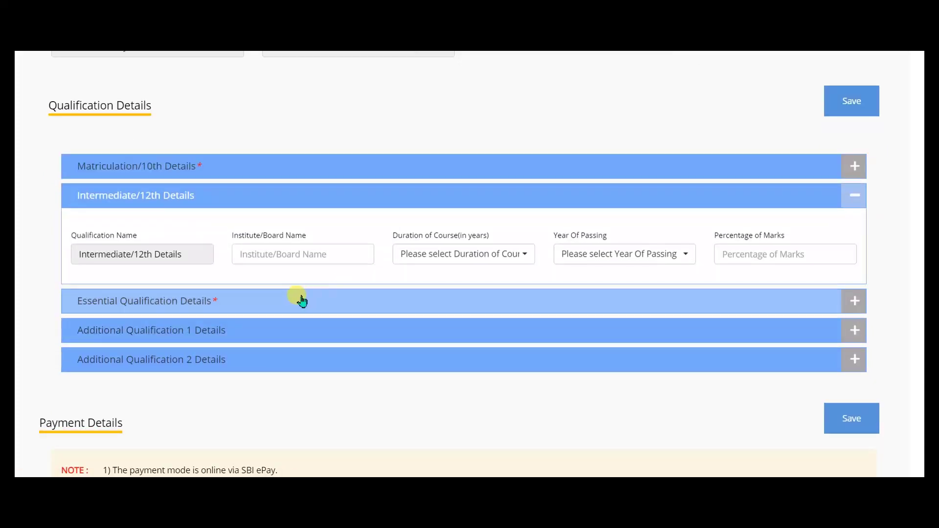
click(190, 300)
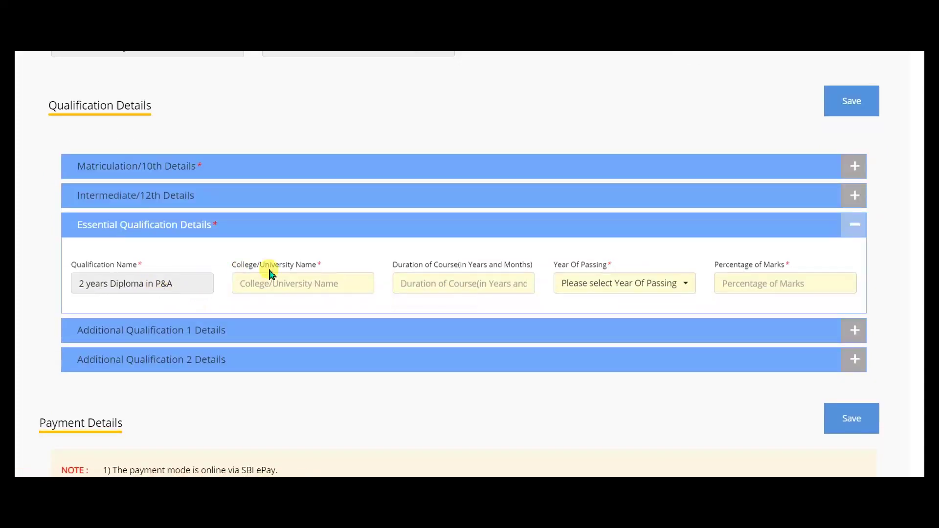
scroll(318, 268, down, 1)
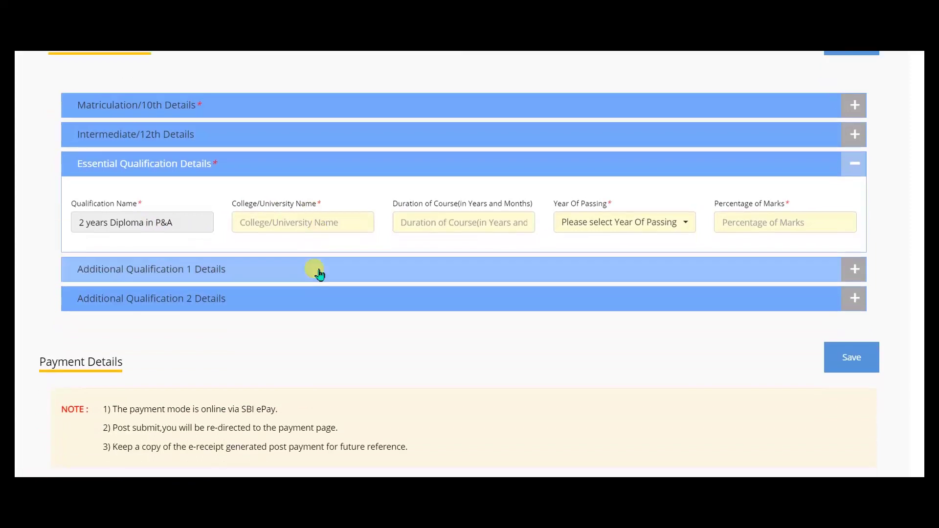
click(211, 274)
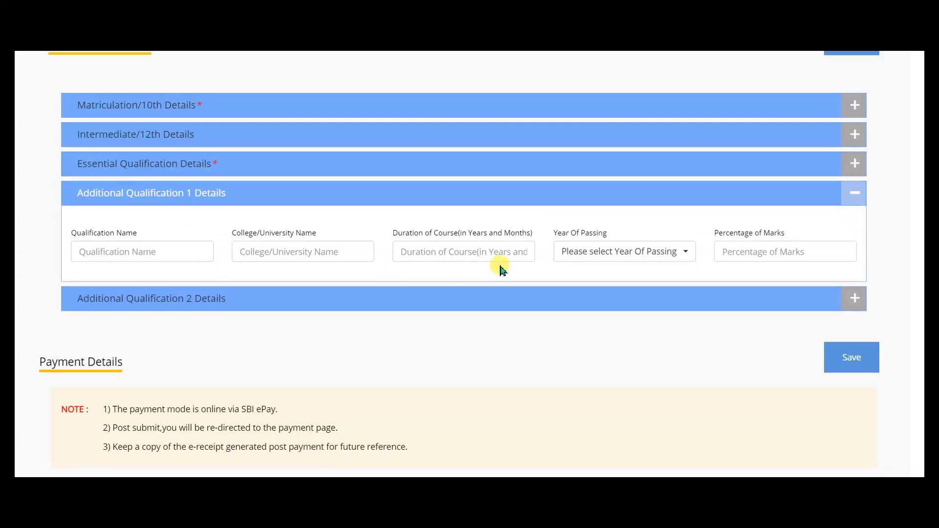
click(218, 308)
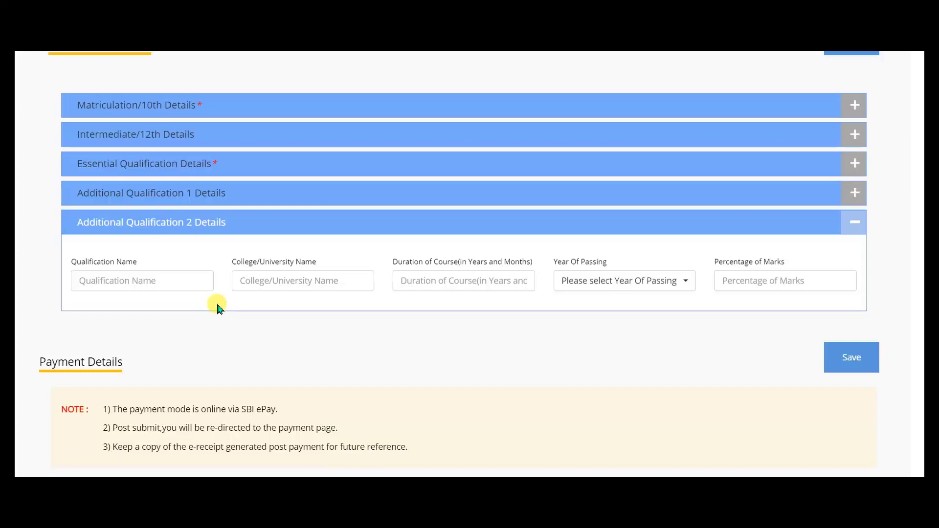
- Agree to the declaration at the end of the application form, below the payment and document upload sections
scroll(293, 274, down, 5)
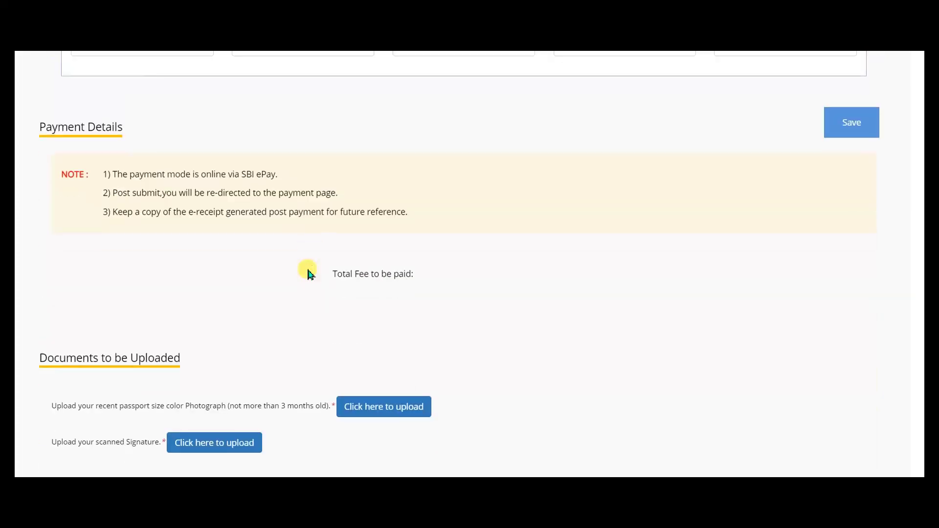
scroll(309, 274, down, 4)
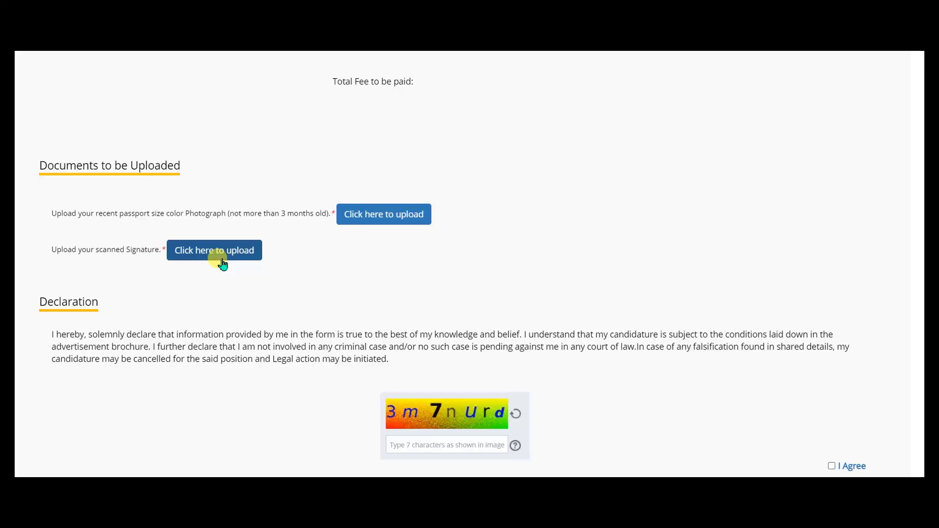
scroll(220, 260, down, 2)
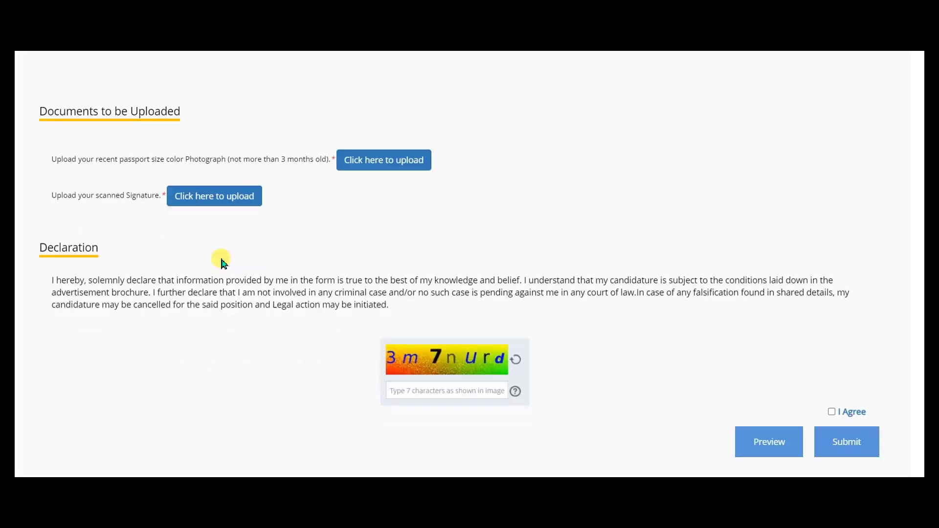
click(833, 389)
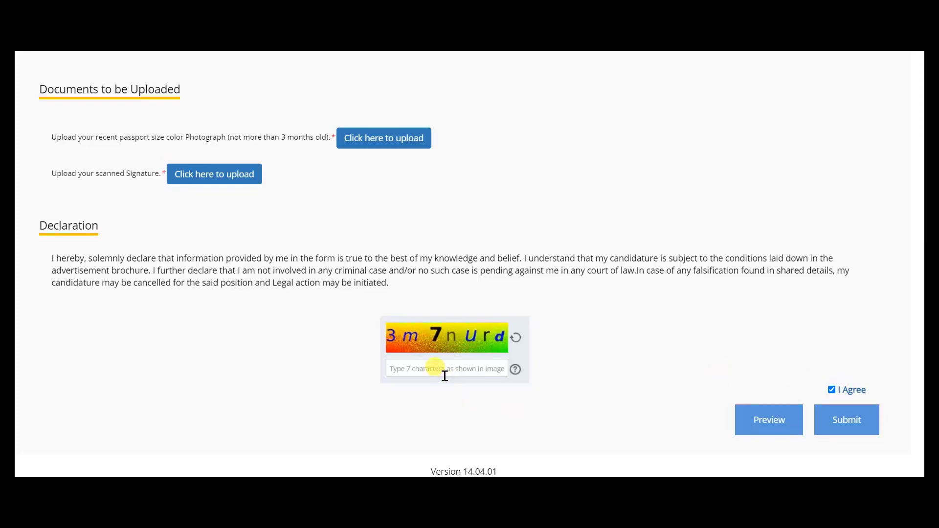
- Review the application form from the payment, upload and declaration sections back through the address, personal and post preference entries
scroll(765, 373, up, 8)
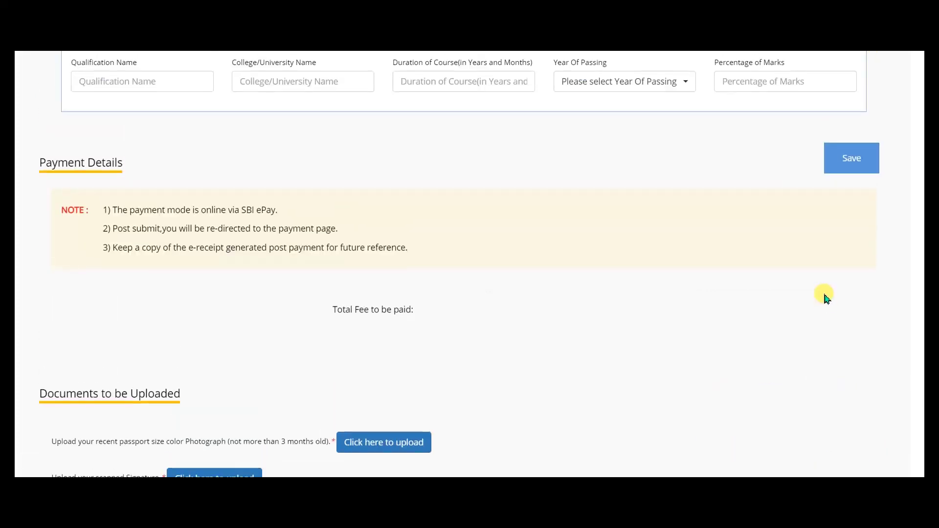
scroll(823, 294, down, 8)
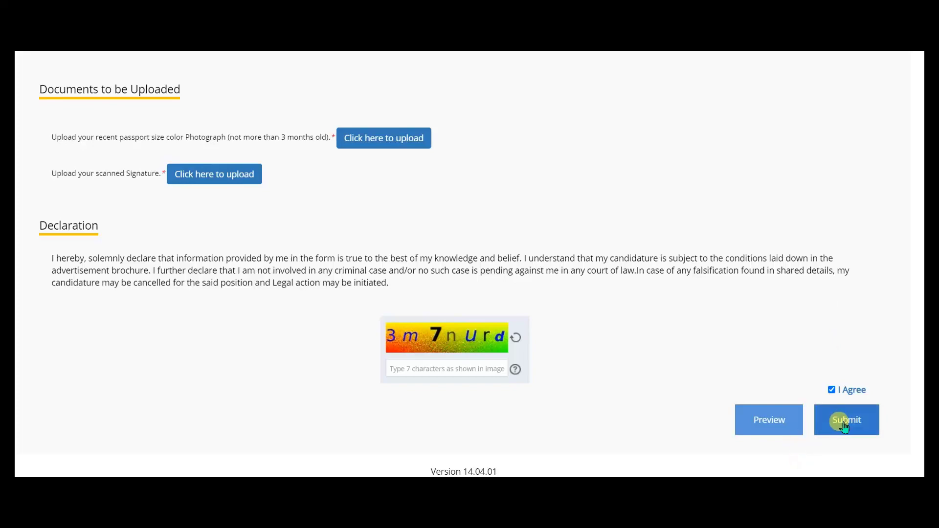
scroll(842, 422, up, 20)
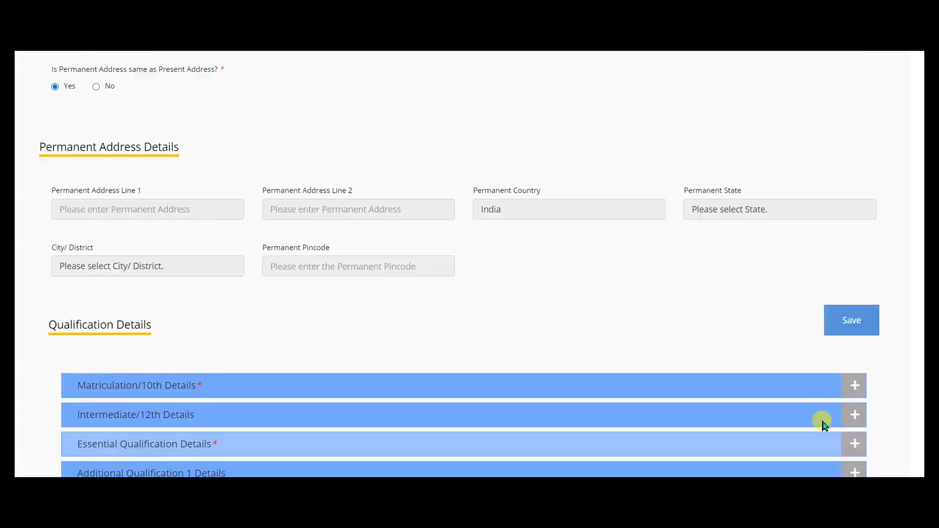
scroll(823, 423, up, 4)
scroll(824, 425, up, 1)
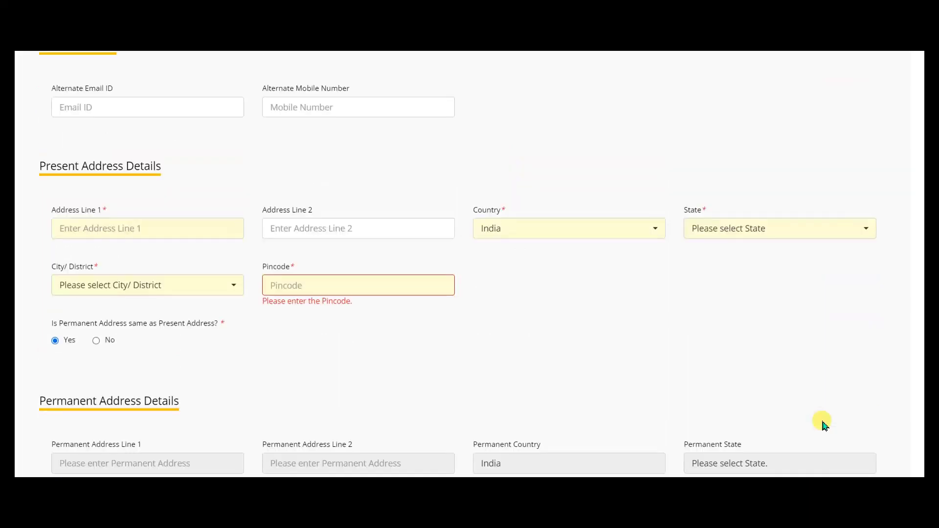
scroll(776, 419, up, 3)
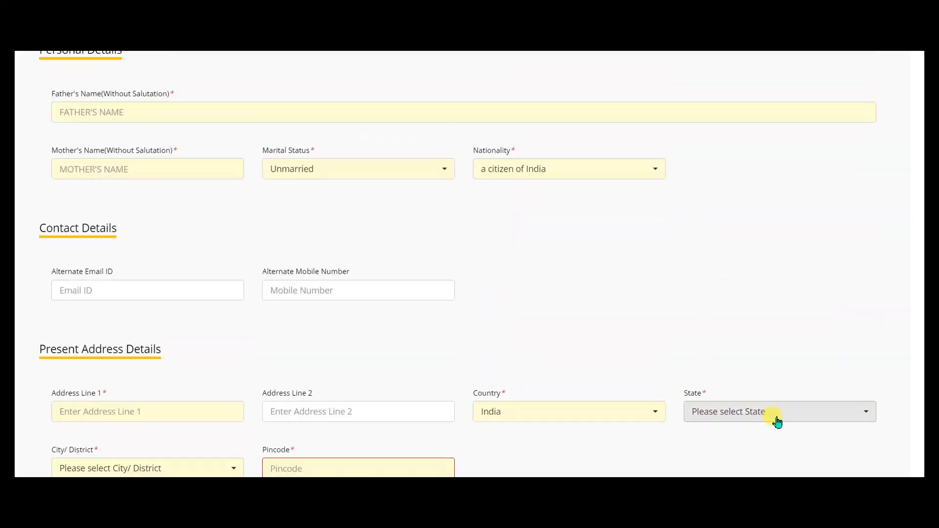
scroll(777, 421, up, 2)
scroll(779, 420, up, 5)
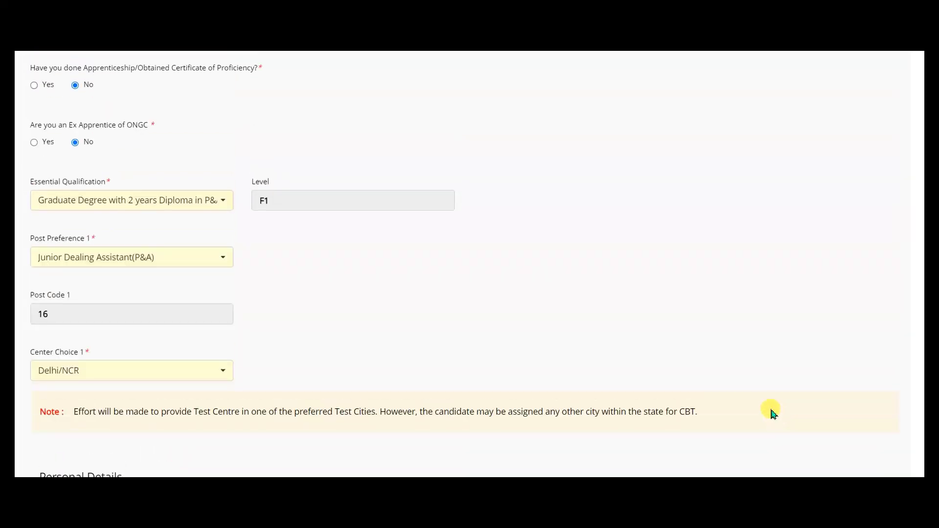
scroll(776, 407, down, 6)
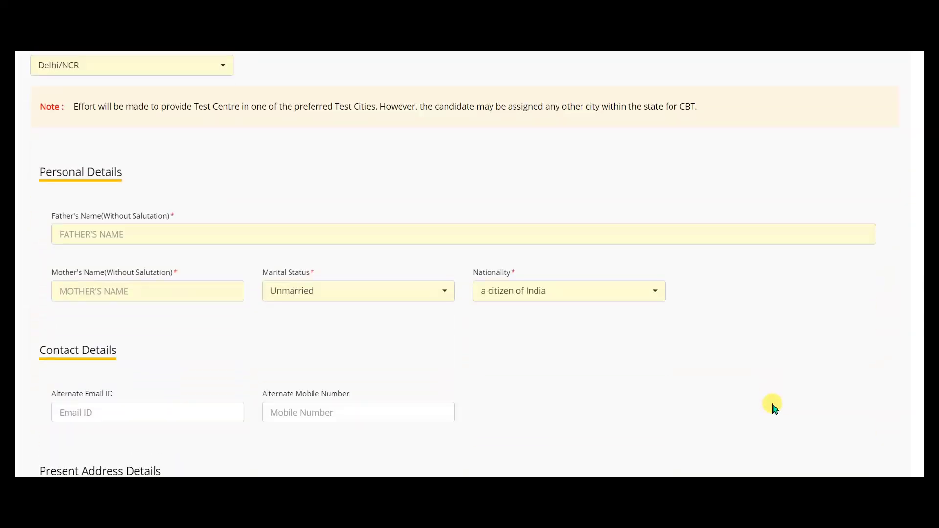